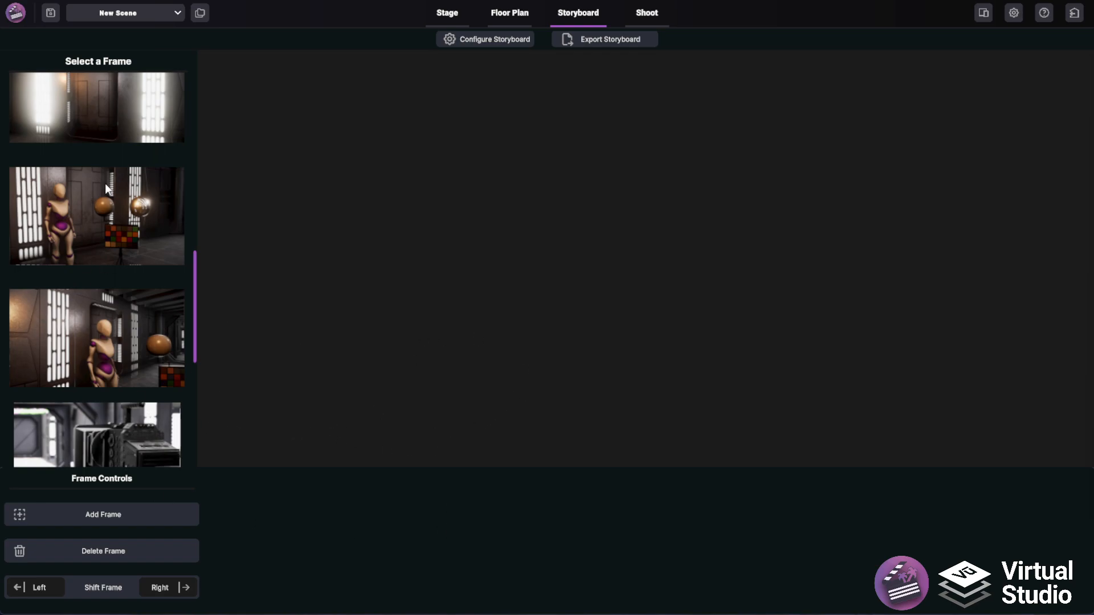
scroll(105, 183, up, 10)
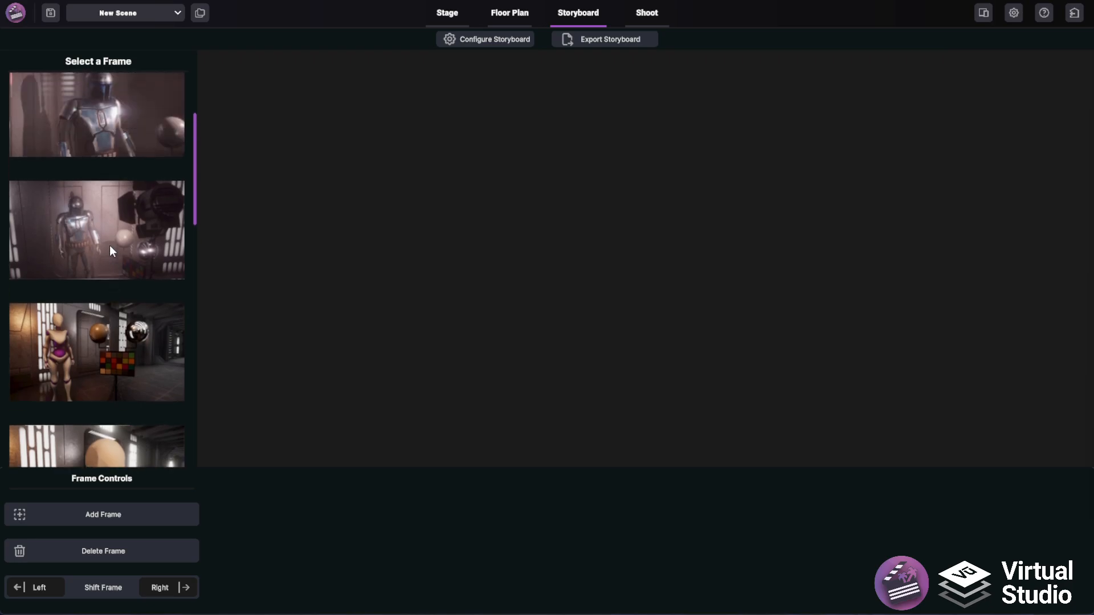
scroll(109, 250, up, 5)
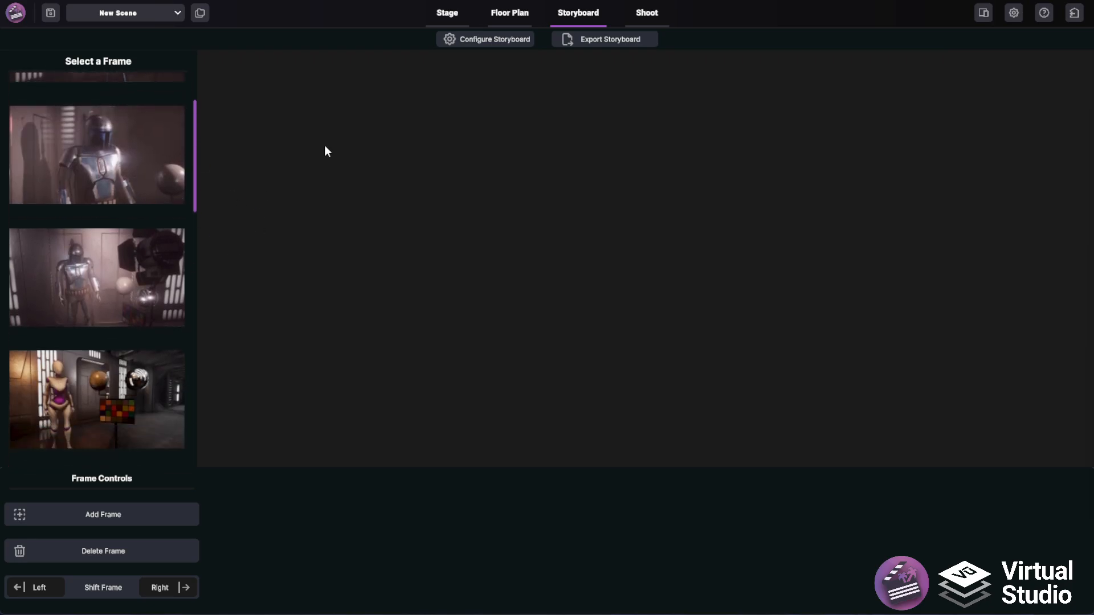
click(637, 17)
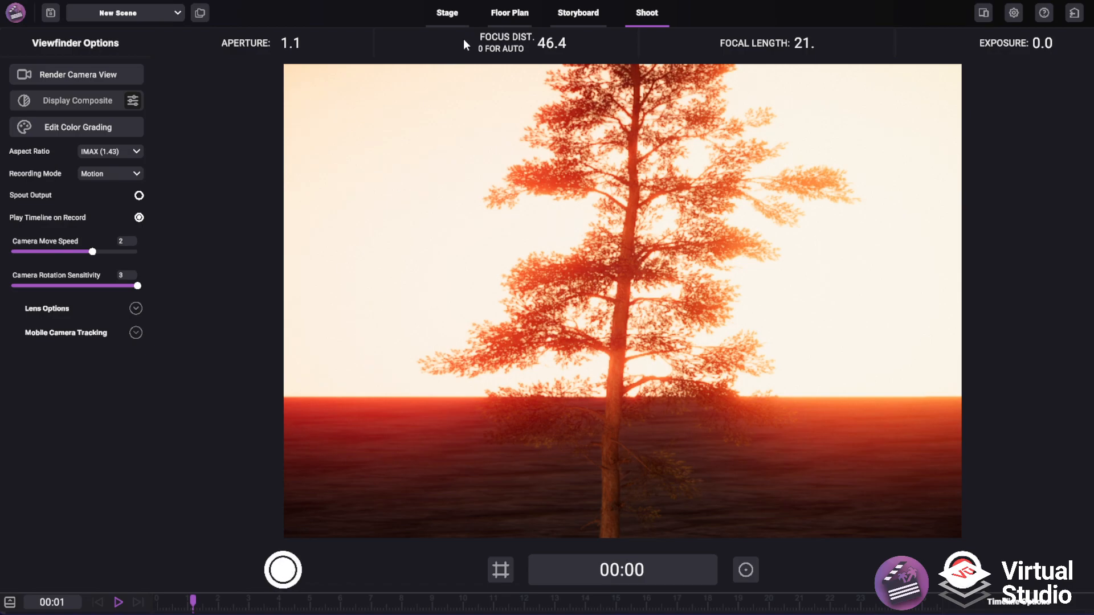
click(562, 12)
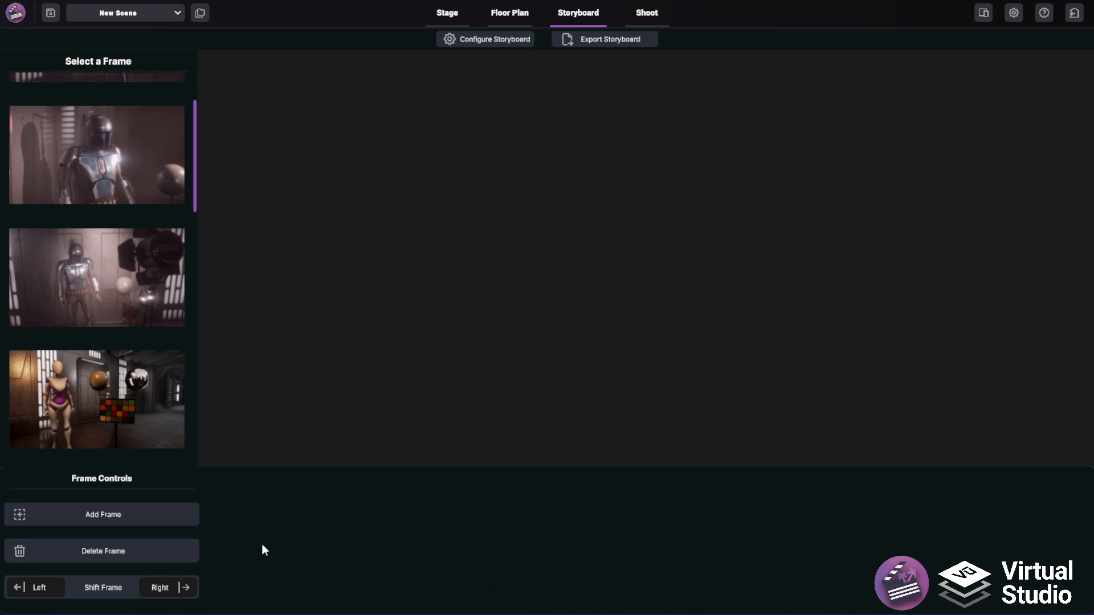
Add a first storyboard frame and fill it with the image of the closed door between the lit wall panels
click(135, 515)
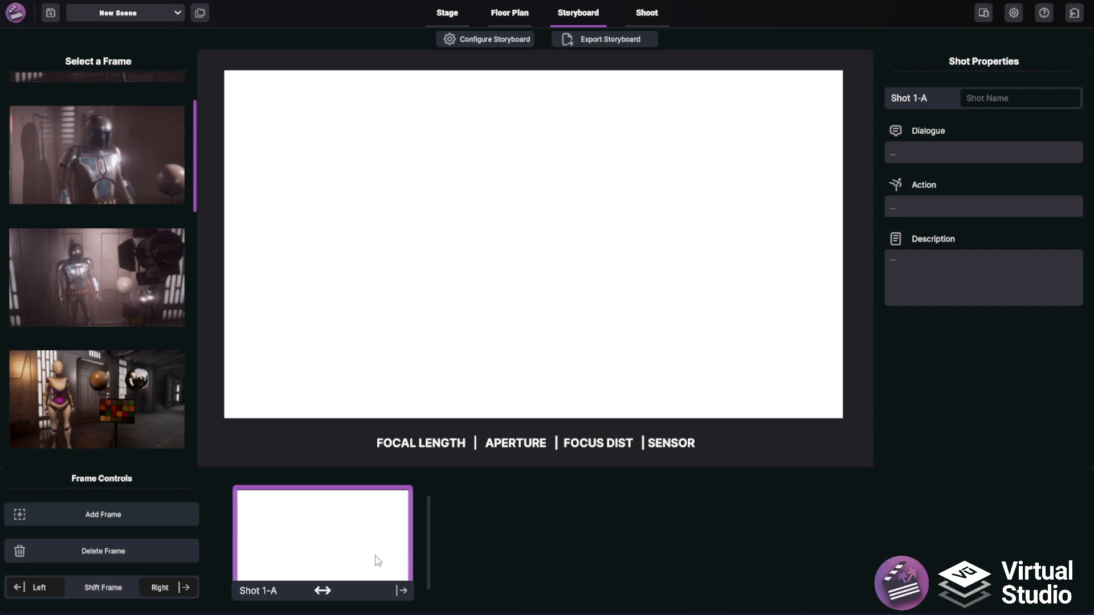
click(348, 560)
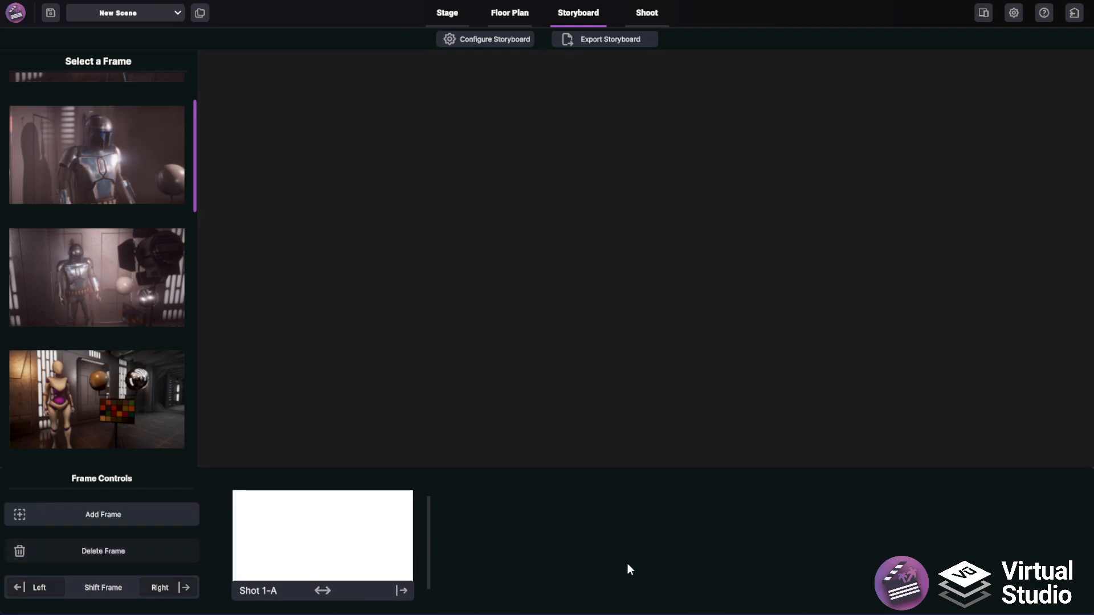
click(363, 536)
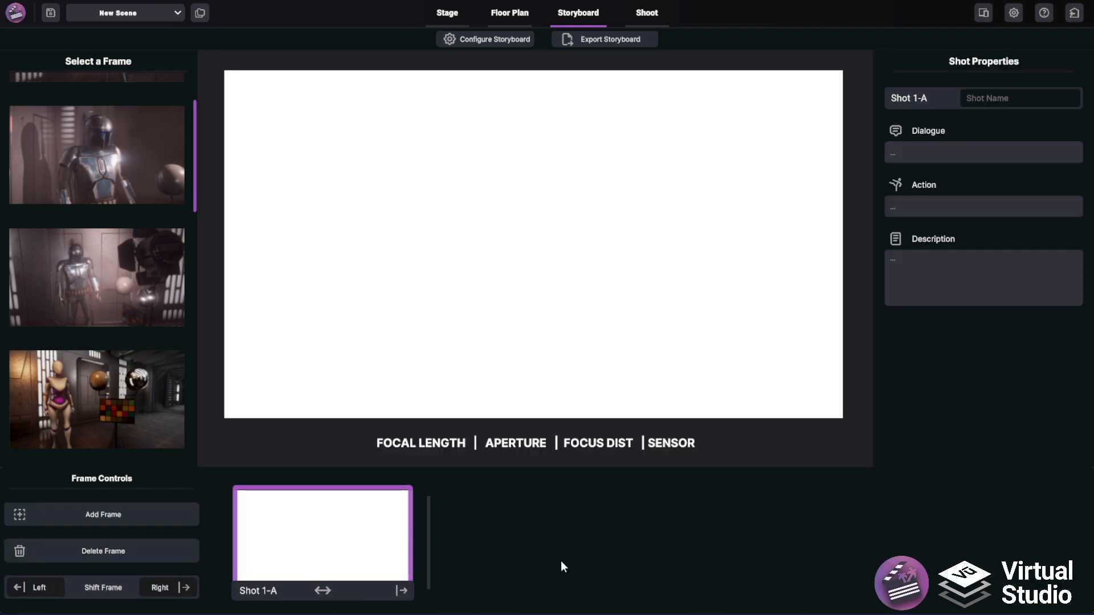
click(370, 538)
click(350, 546)
scroll(117, 399, down, 3)
scroll(84, 265, down, 1)
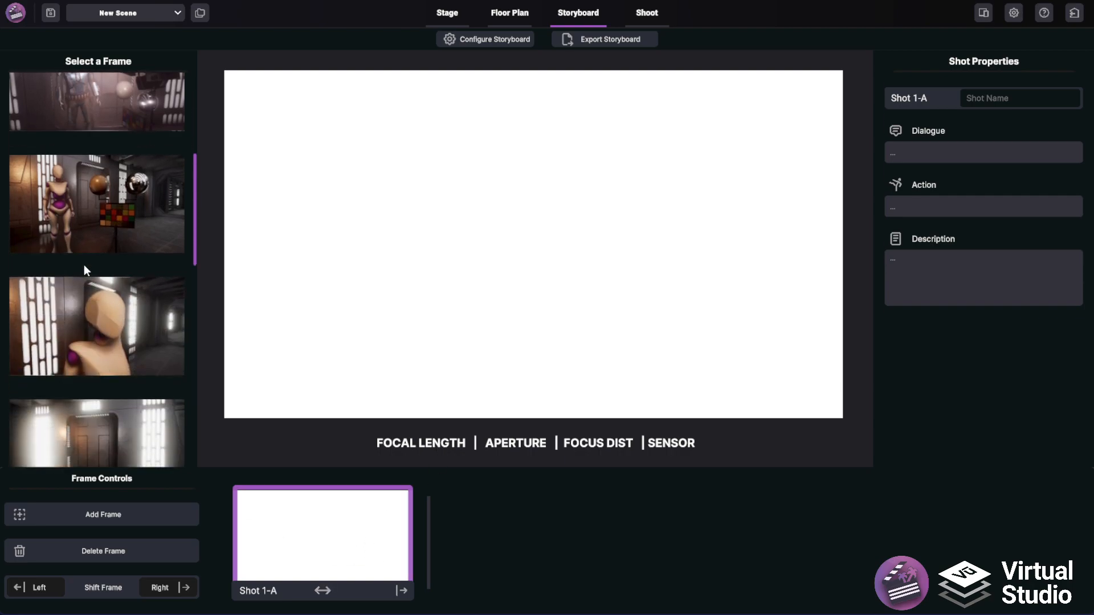
click(110, 413)
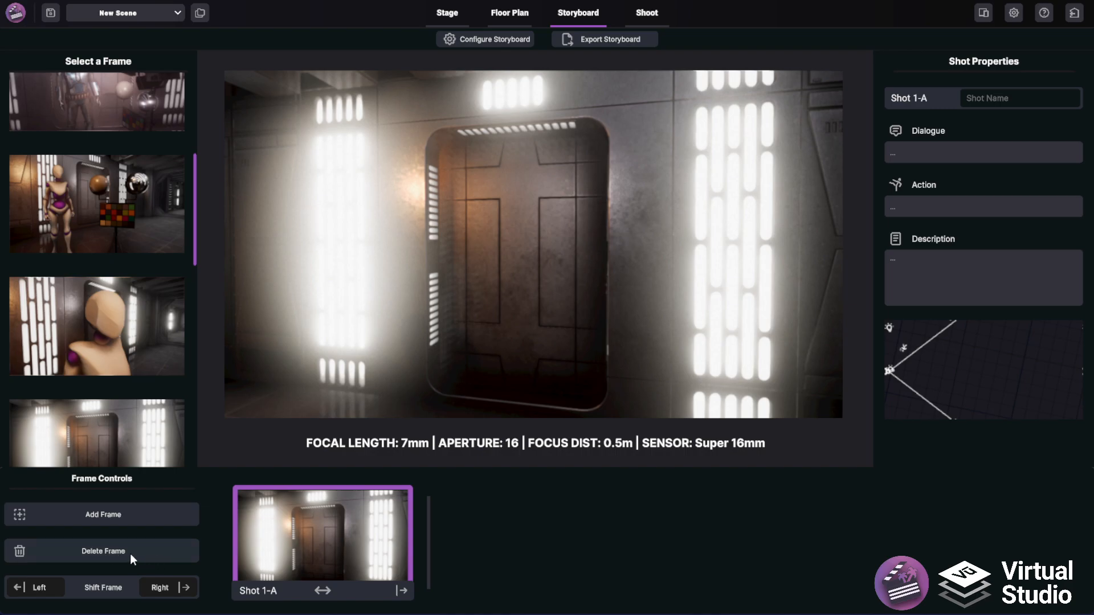
Add a second frame with the full-body mannequin beside the colour chart, and a third with the mannequin's close-up
click(140, 520)
scroll(102, 307, down, 2)
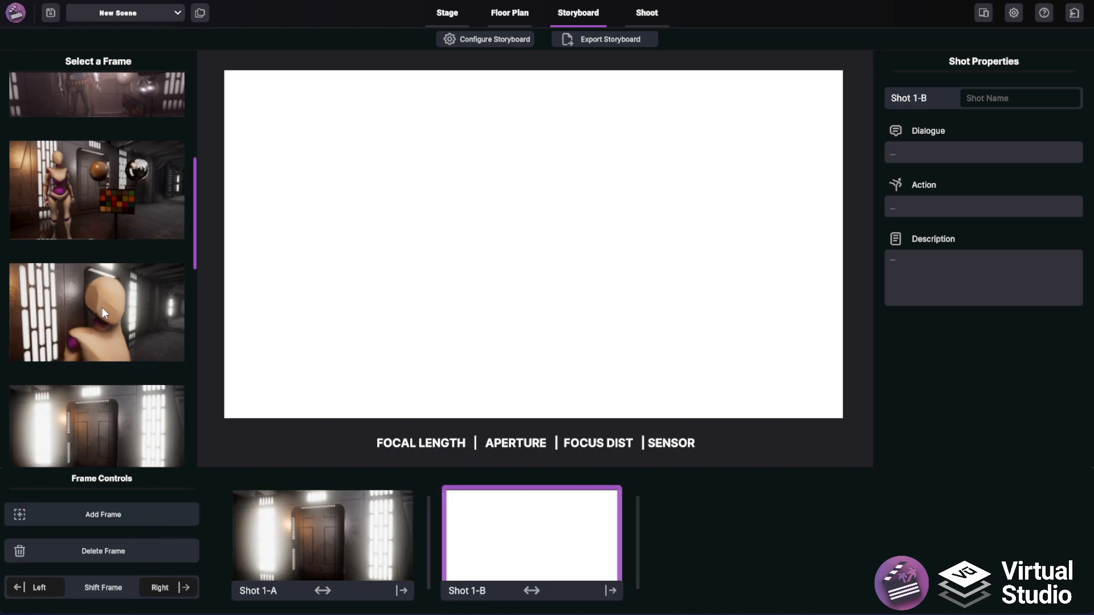
click(101, 186)
click(153, 513)
scroll(113, 401, down, 2)
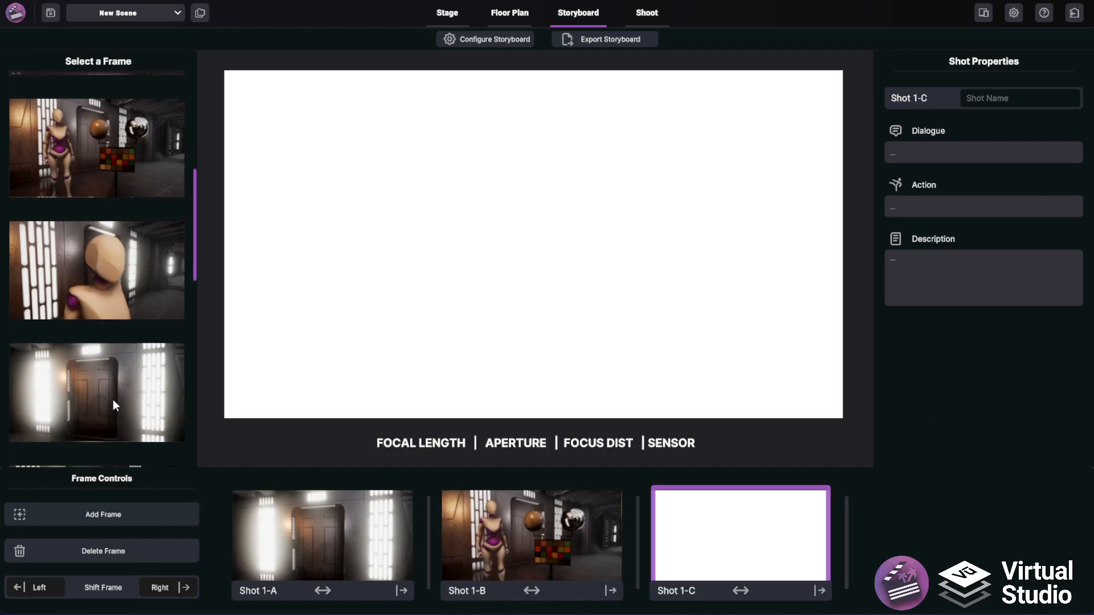
click(114, 255)
scroll(128, 355, down, 1)
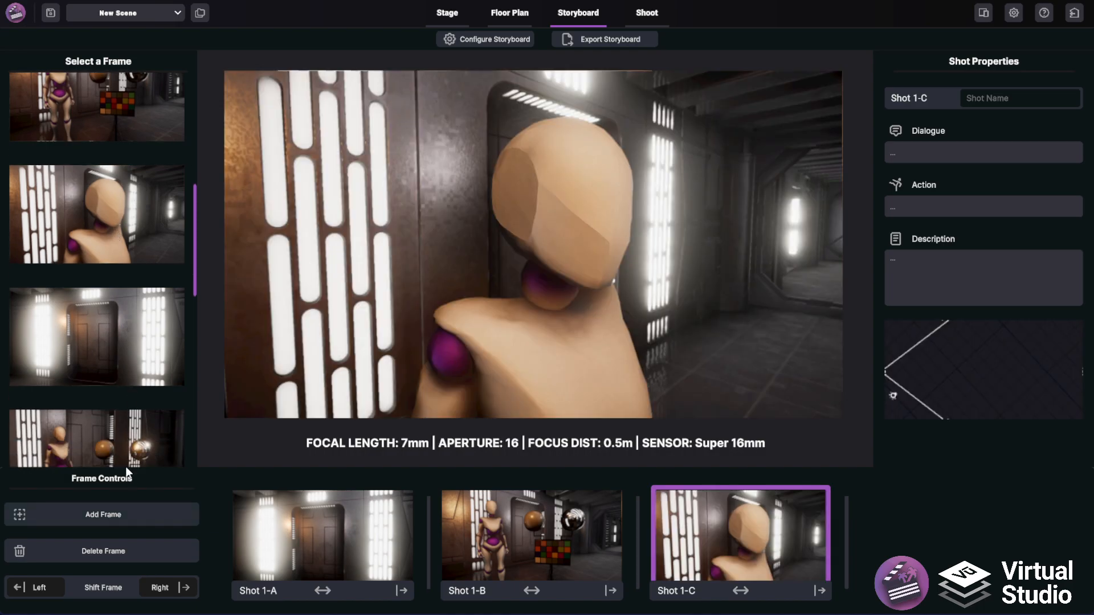
Review the three storyboard shots by previewing each frame in turn
scroll(114, 422, down, 2)
click(342, 542)
click(569, 549)
click(734, 531)
click(393, 531)
click(475, 520)
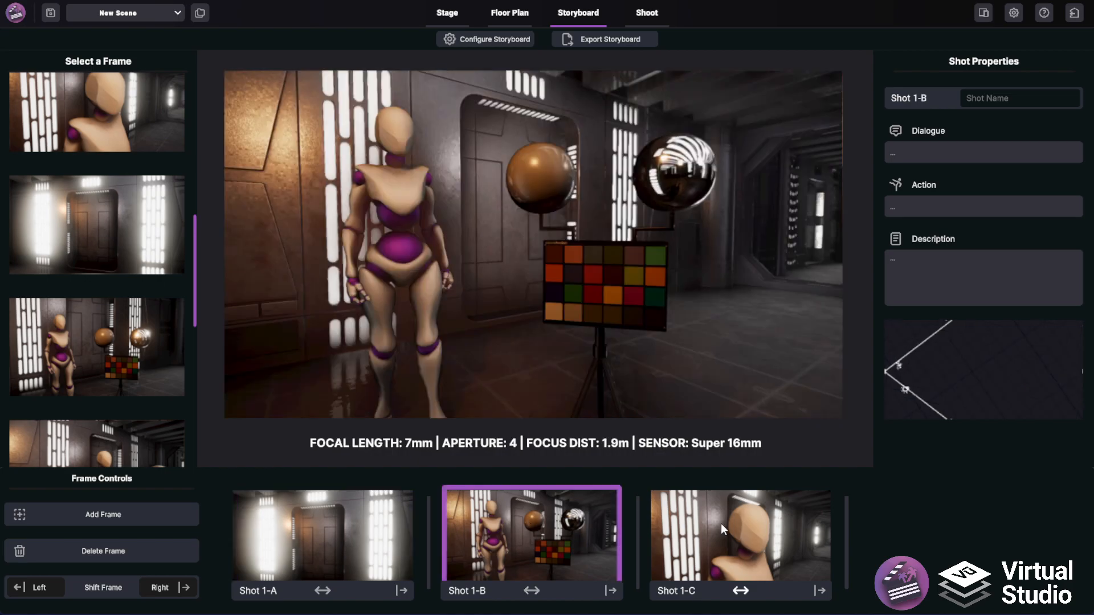
click(717, 529)
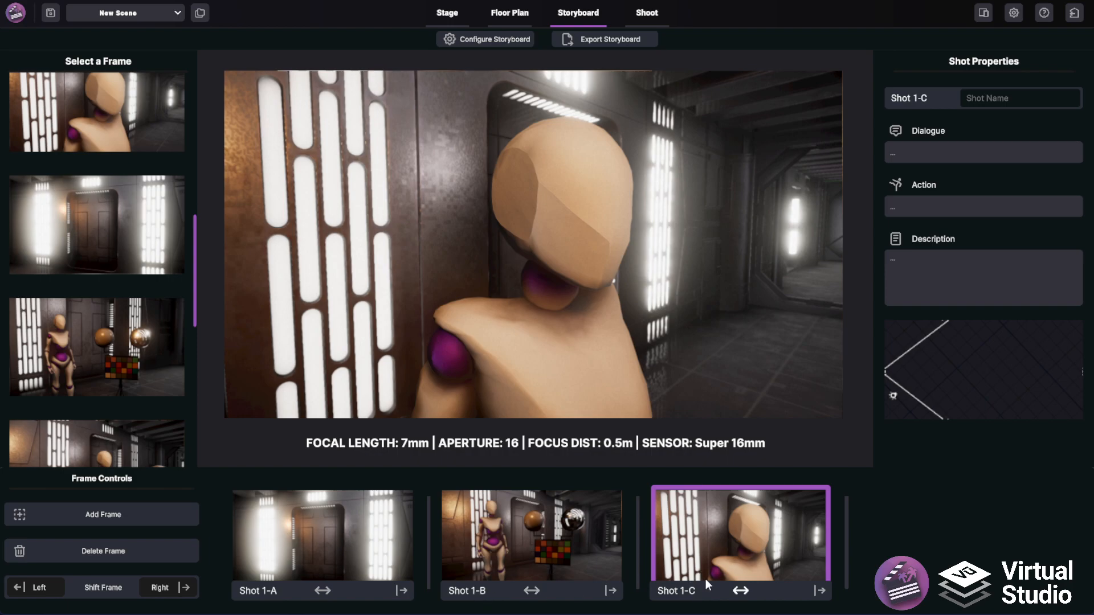
click(483, 522)
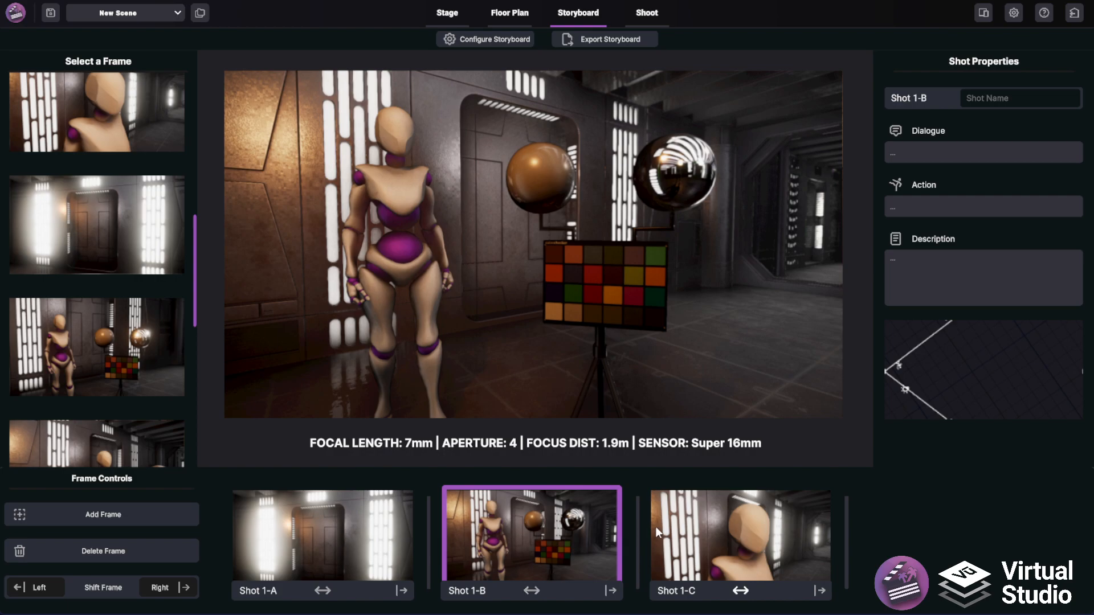
click(747, 543)
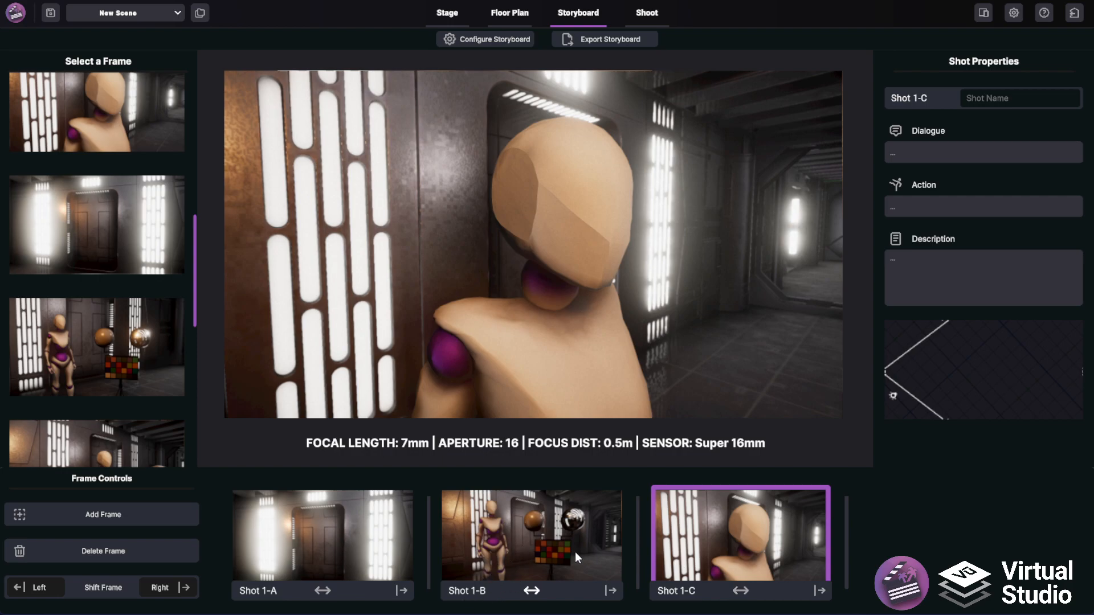
click(548, 546)
click(672, 541)
Mark the mannequin close-up frame as a continuation of shot 1-B
click(552, 535)
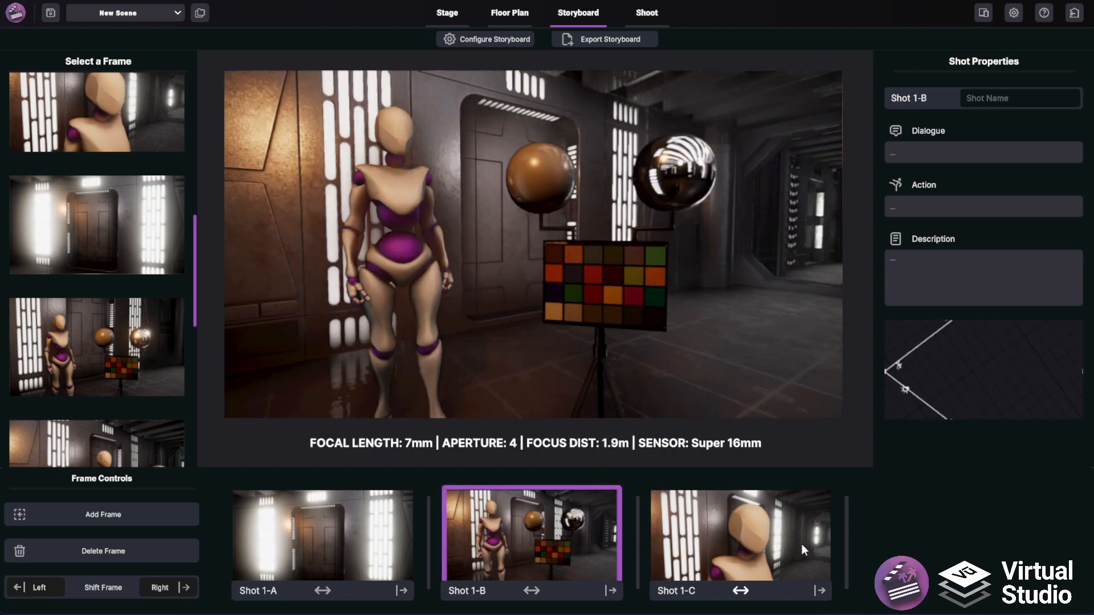
click(610, 589)
click(690, 524)
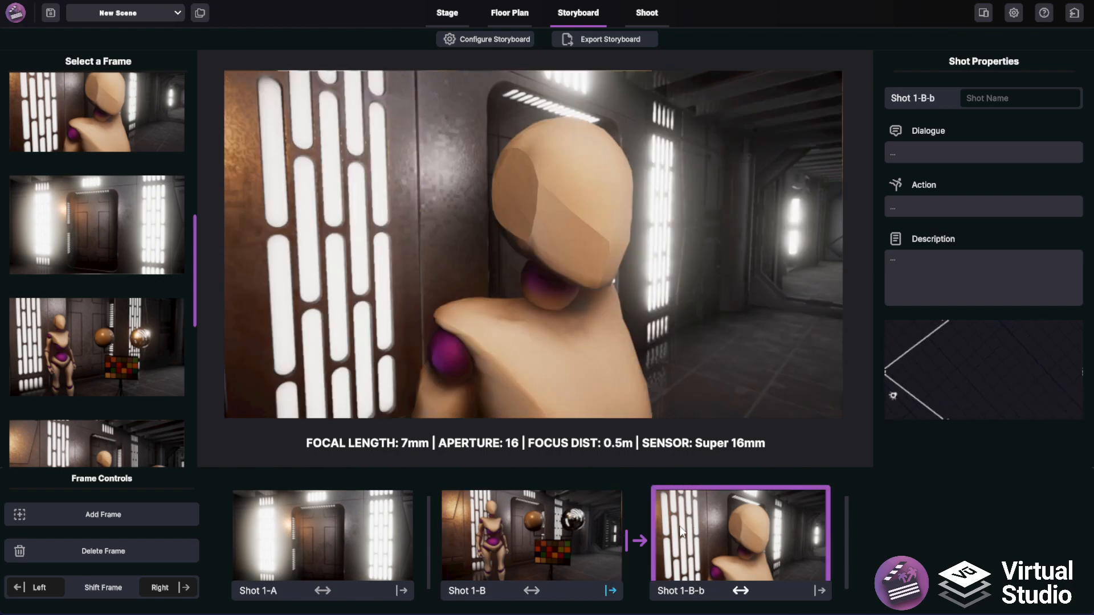
Try to move the first door frame further along the storyboard sequence
drag(324, 591, 541, 600)
drag(323, 590, 579, 605)
click(739, 551)
click(517, 542)
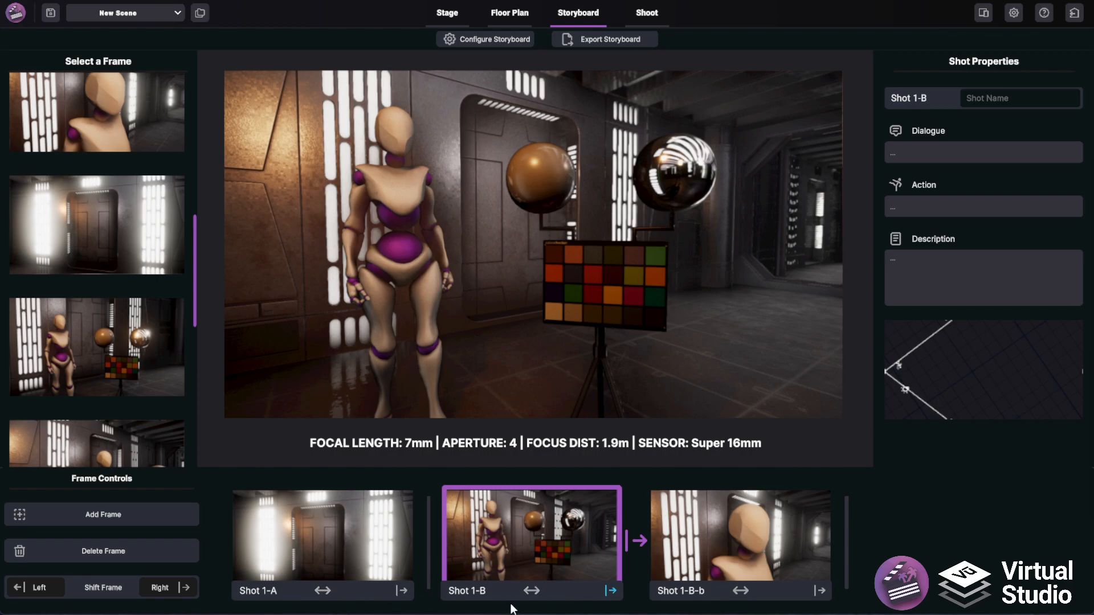
Examine the Separator, Prefix, Scene, Shot and Continue choices for shot naming in the storyboard configuration
click(482, 40)
drag(413, 181, 620, 189)
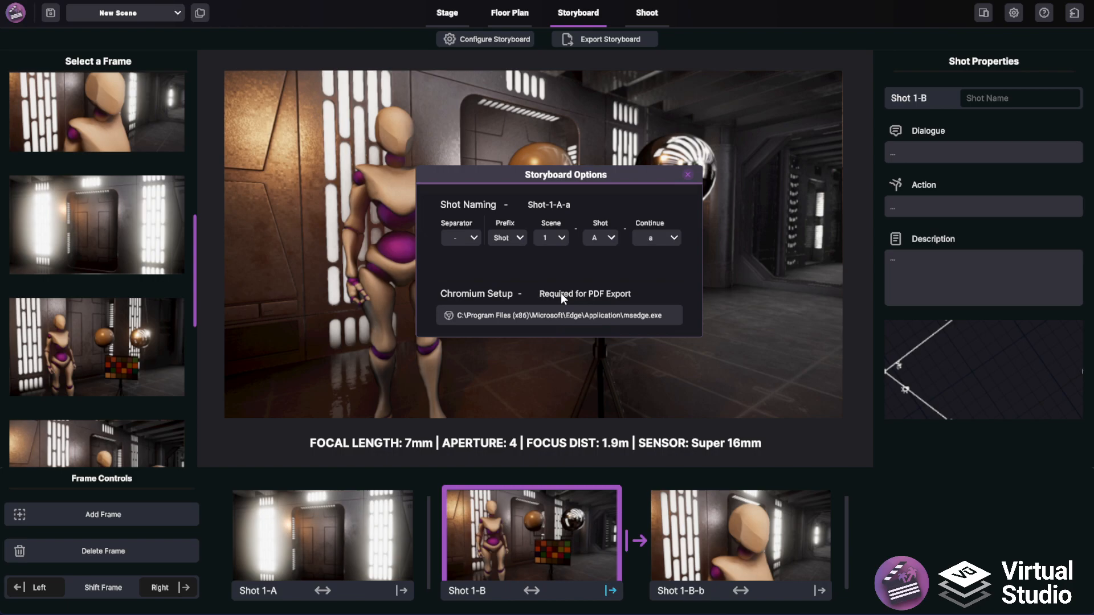
click(466, 239)
click(497, 234)
click(545, 237)
click(546, 238)
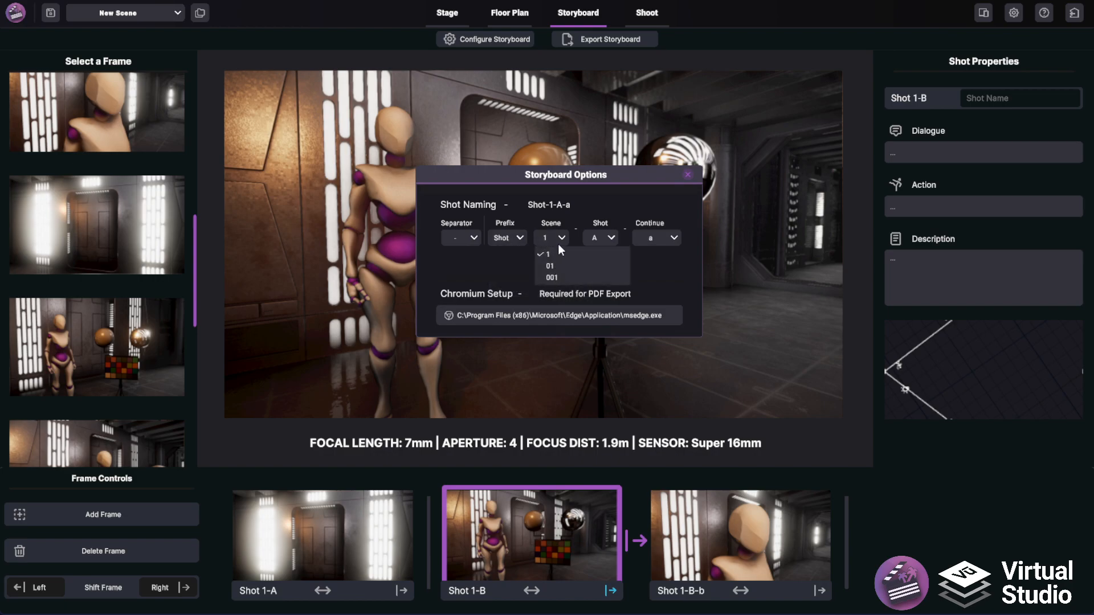
click(594, 238)
click(595, 238)
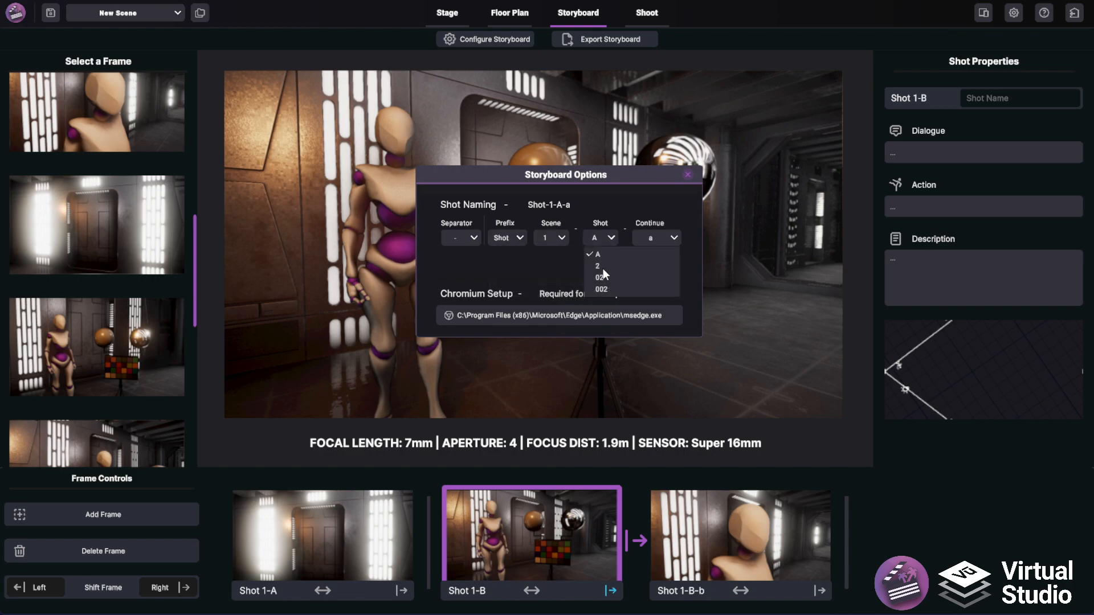
click(661, 238)
click(661, 238)
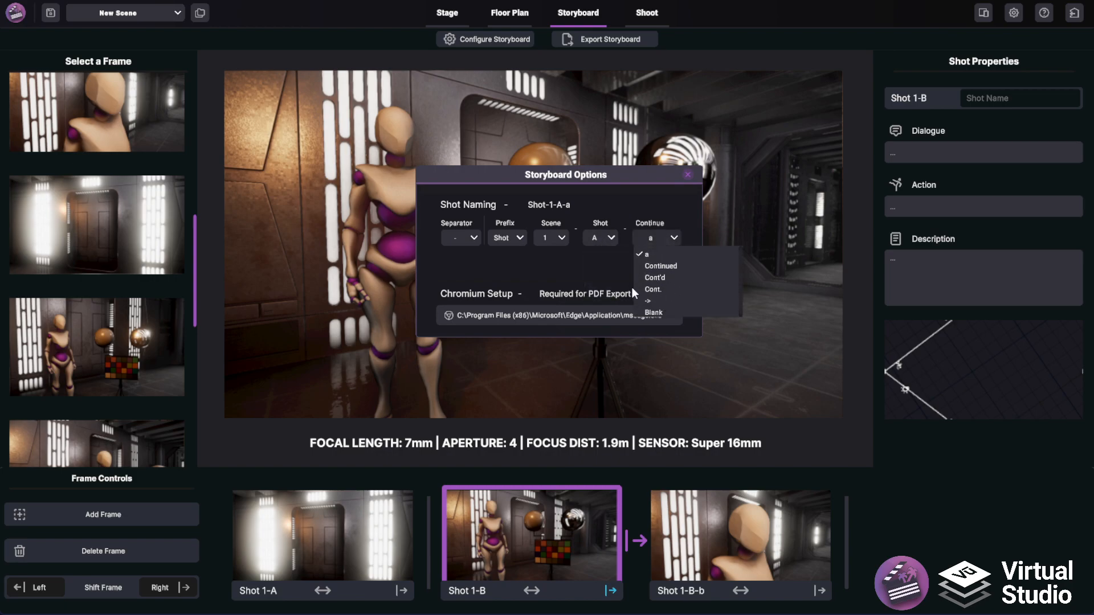
click(607, 262)
Check the Chromium setup path required for PDF export and close the Storyboard Options
drag(561, 175, 552, 128)
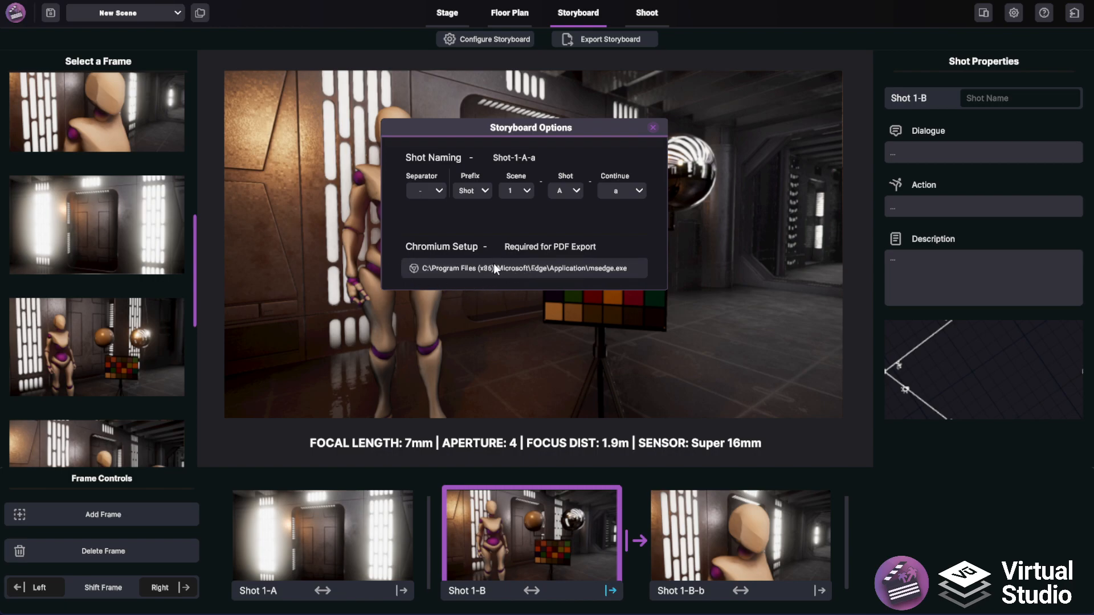
drag(560, 128, 620, 119)
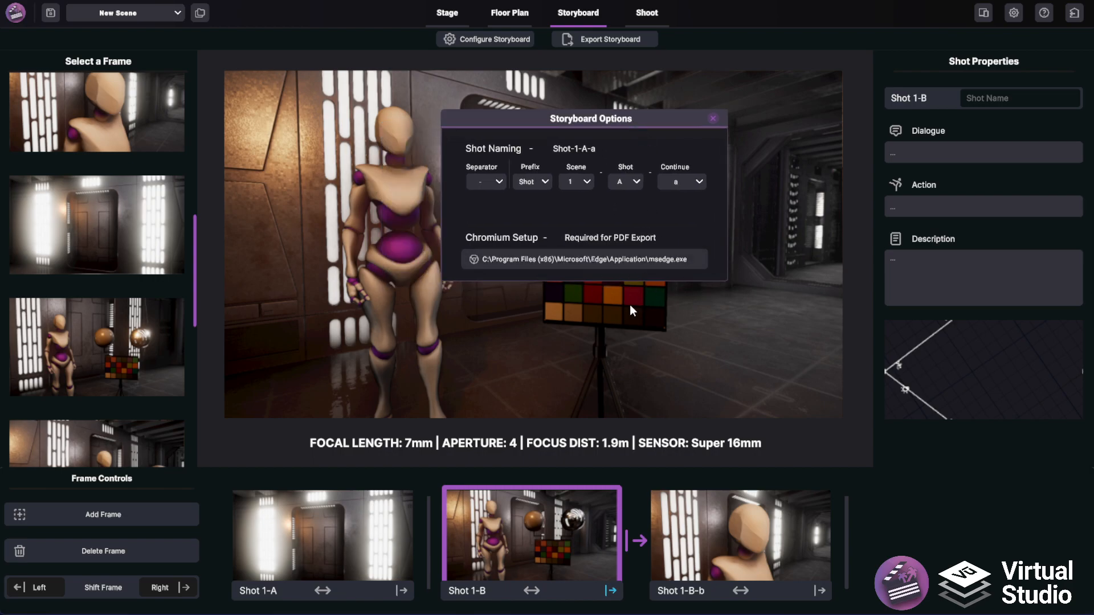
drag(639, 121, 561, 122)
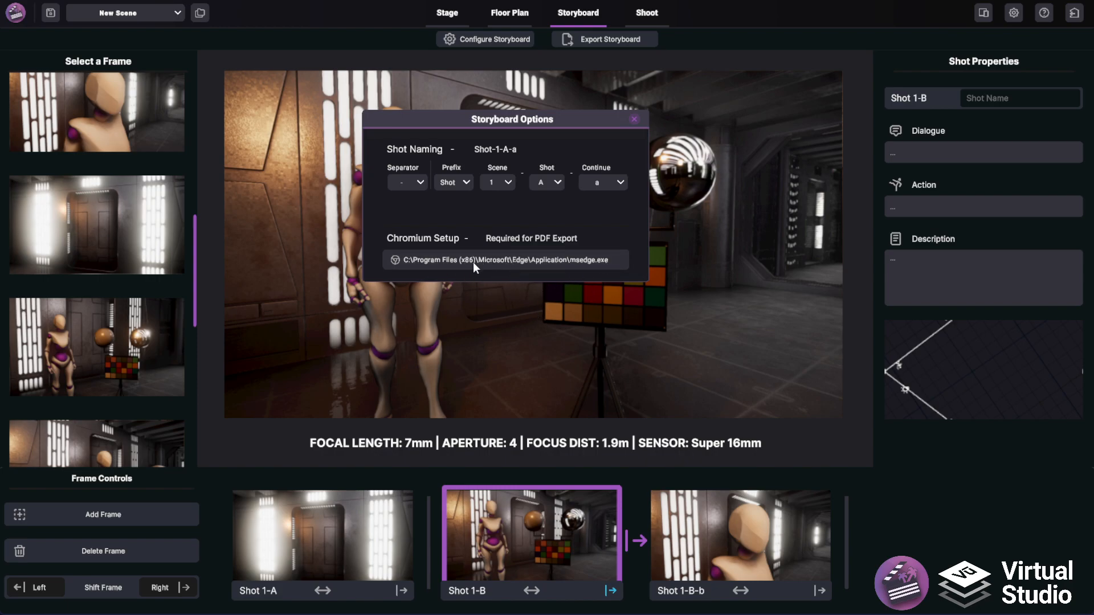
drag(546, 121, 611, 128)
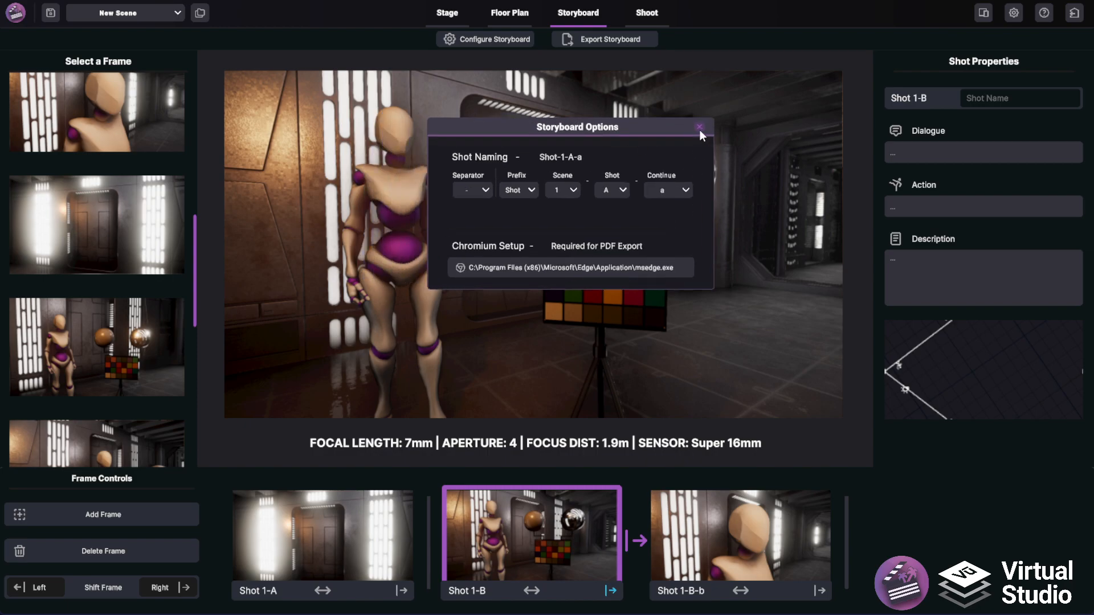
click(700, 128)
Shift the door frame past the full-body mannequin frame and back to first place in the sequence
click(391, 554)
click(511, 554)
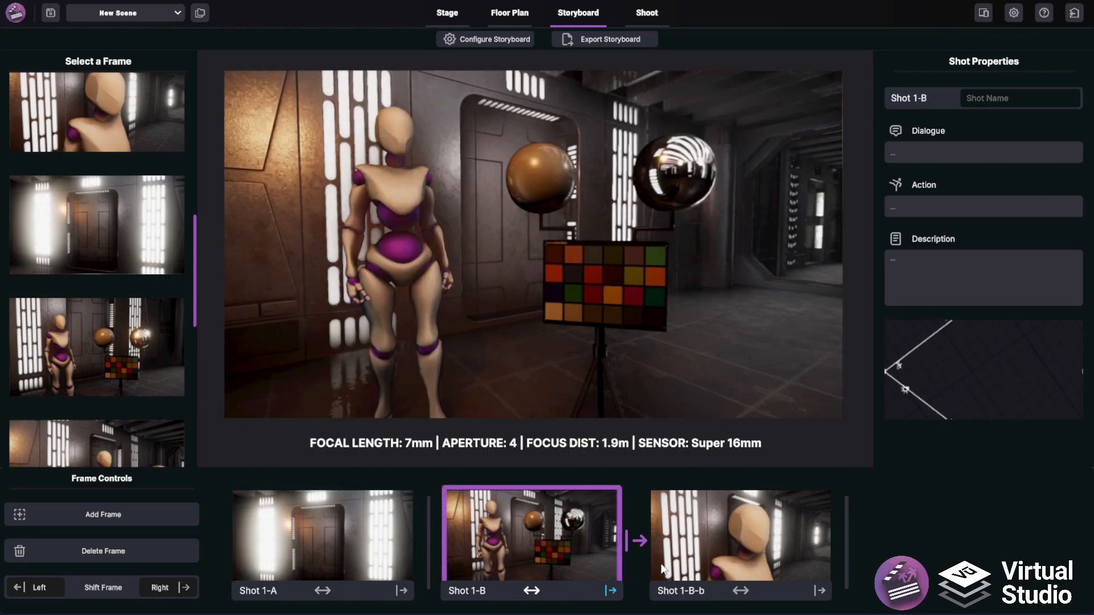
click(373, 562)
click(172, 588)
click(35, 587)
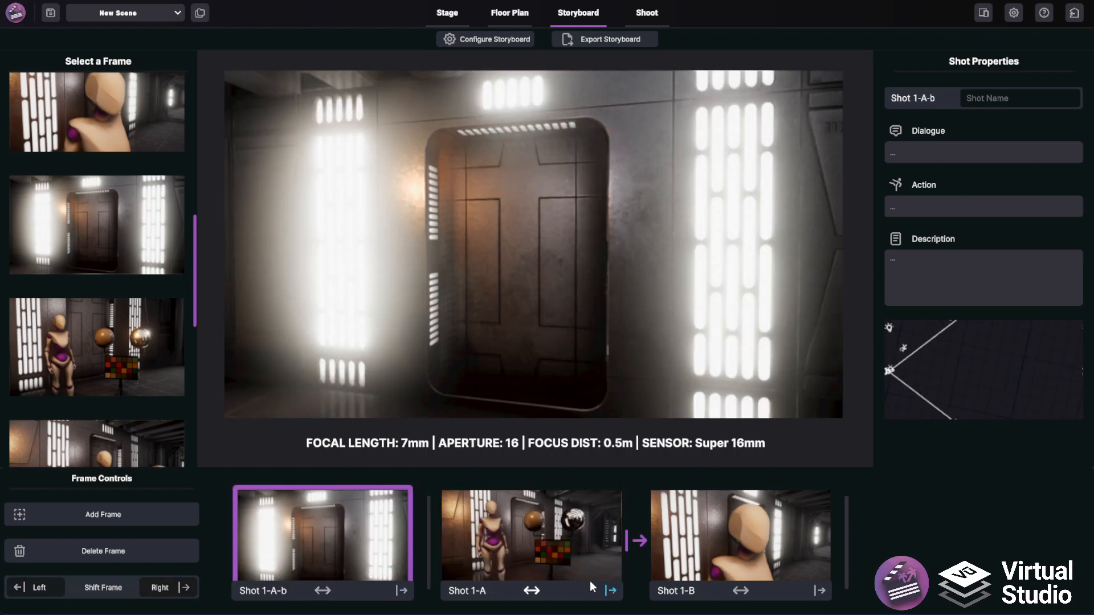
click(551, 555)
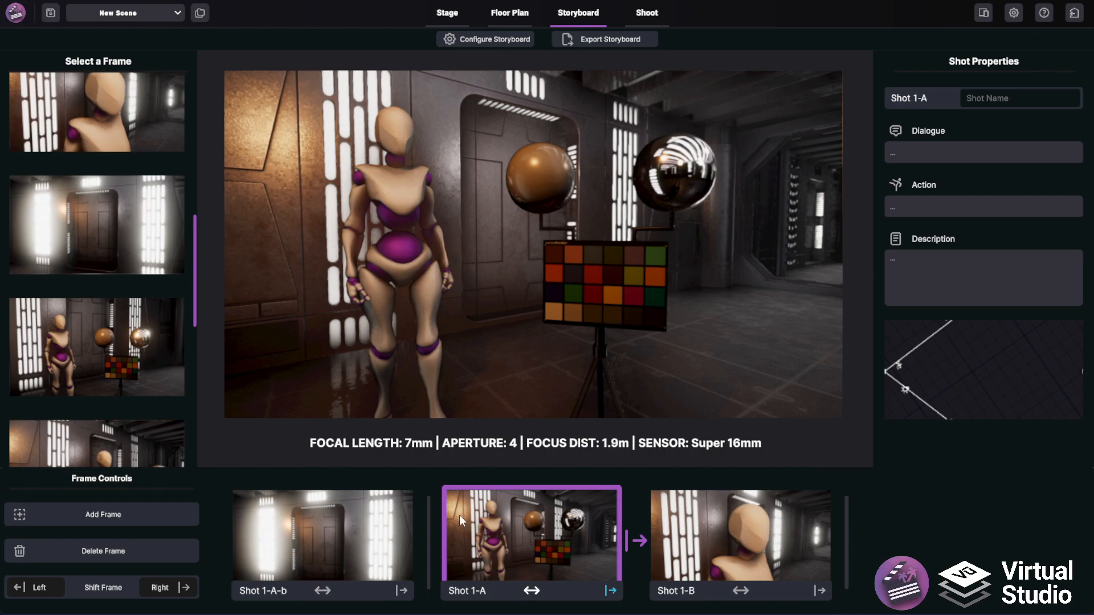
click(379, 576)
click(402, 591)
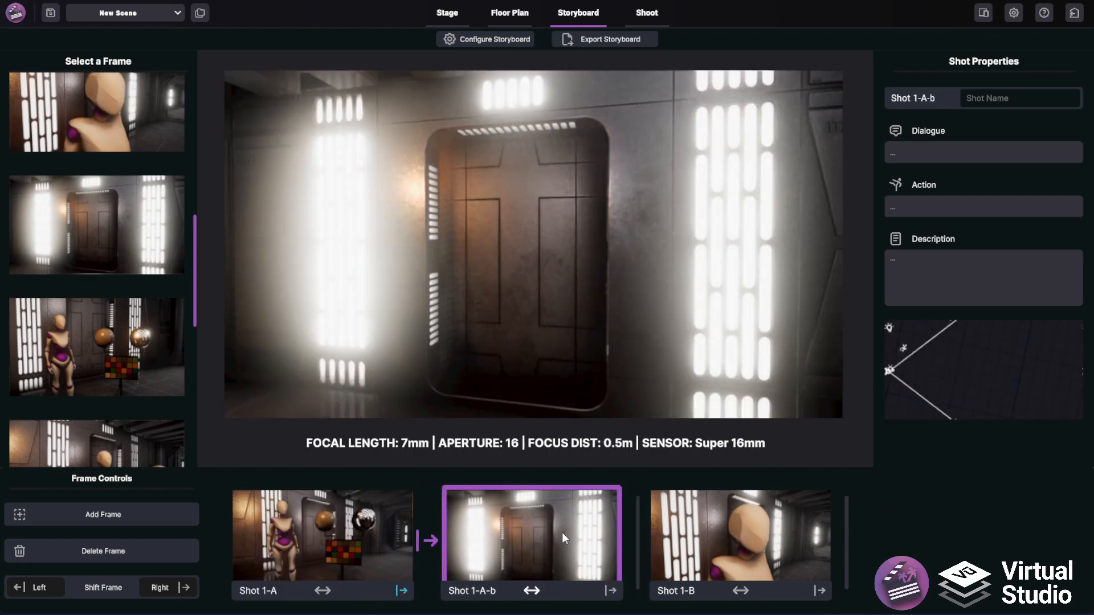
key(Left)
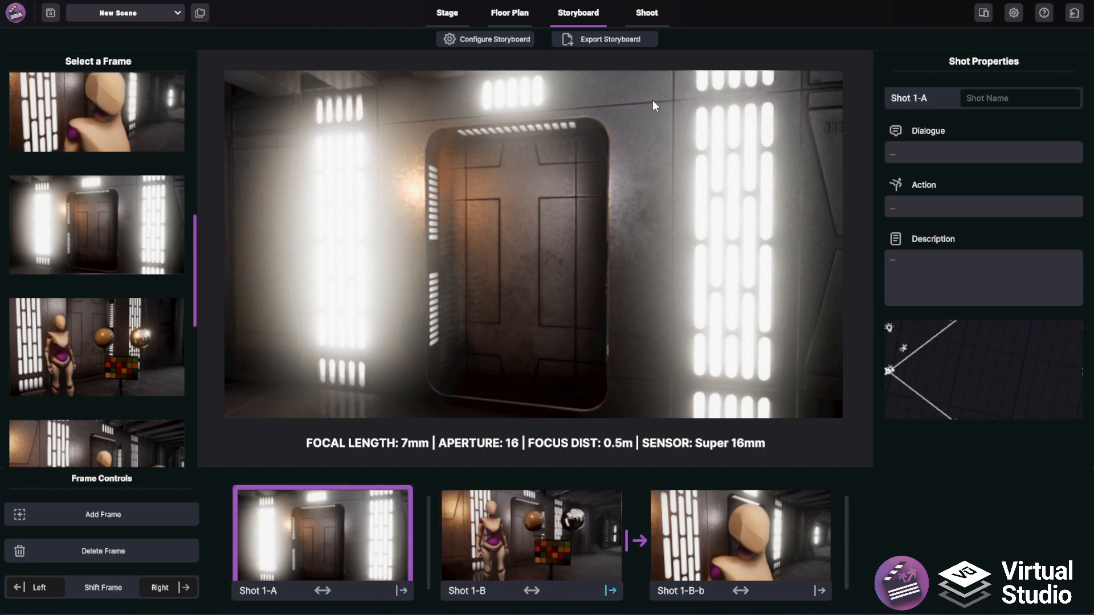
Try out the display content options for the storyboard export and enable Display Focus Distance
click(618, 40)
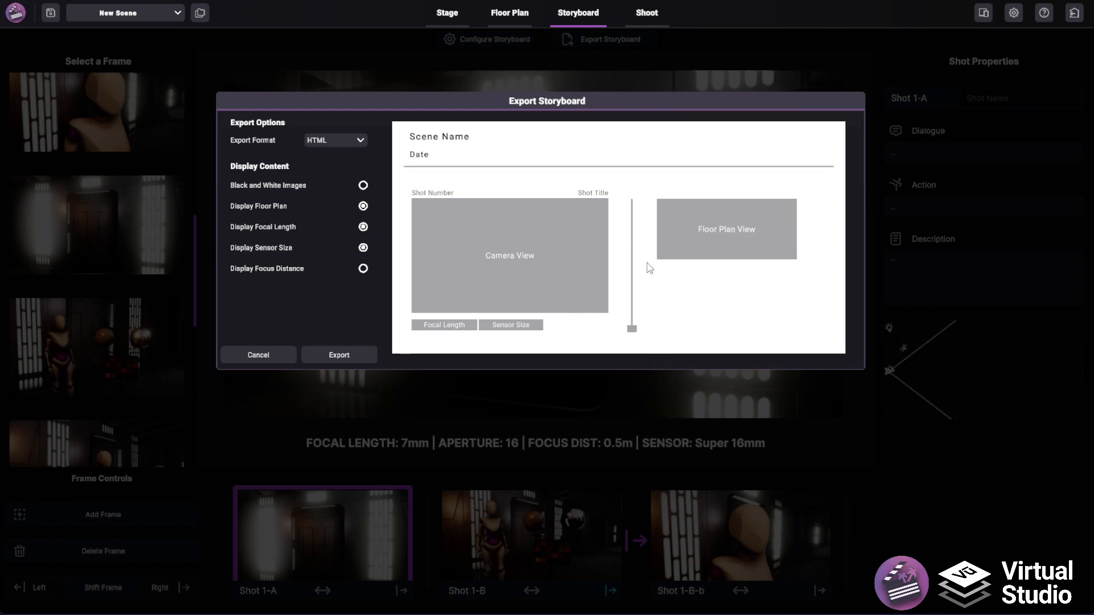
click(362, 186)
click(363, 206)
click(362, 207)
click(363, 226)
click(363, 227)
click(363, 247)
click(363, 247)
click(364, 270)
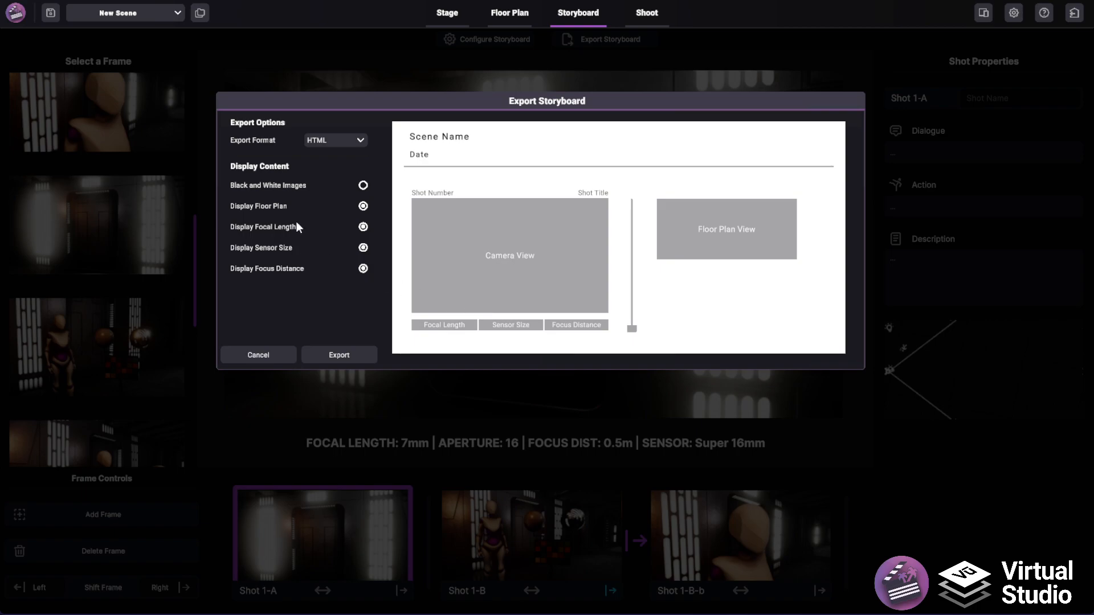
Try out the PDF and Line Sheet export formats for the storyboard, and cancel the export
click(323, 141)
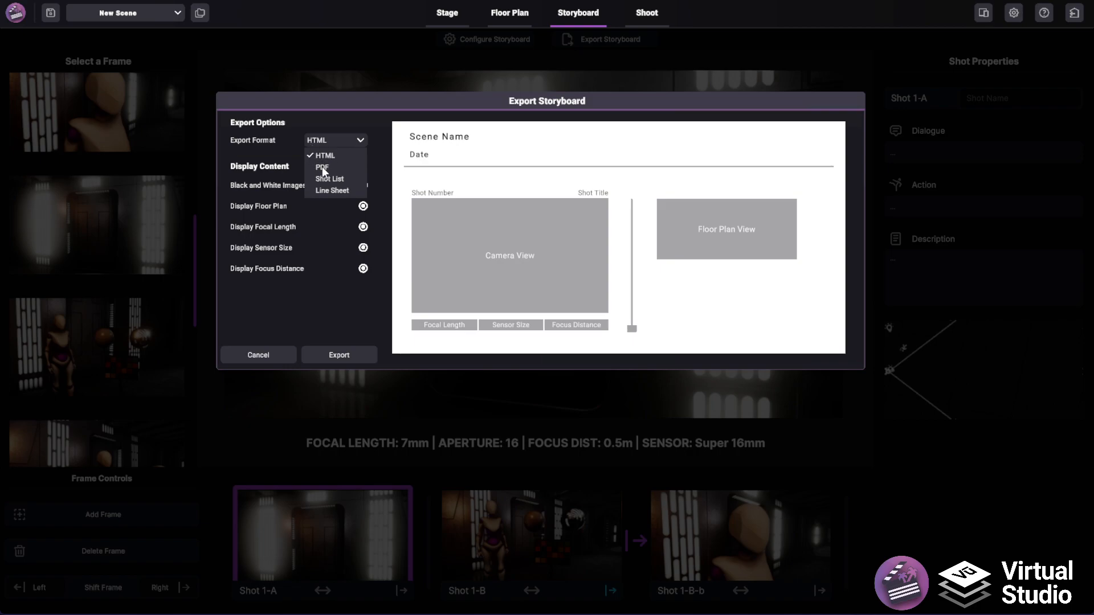
click(322, 166)
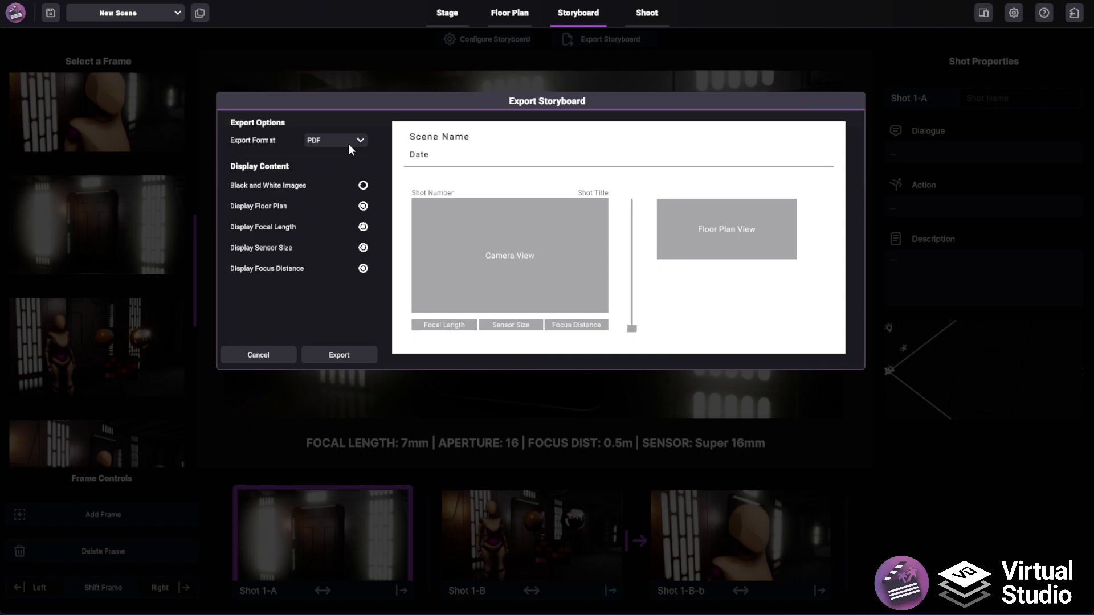
click(347, 144)
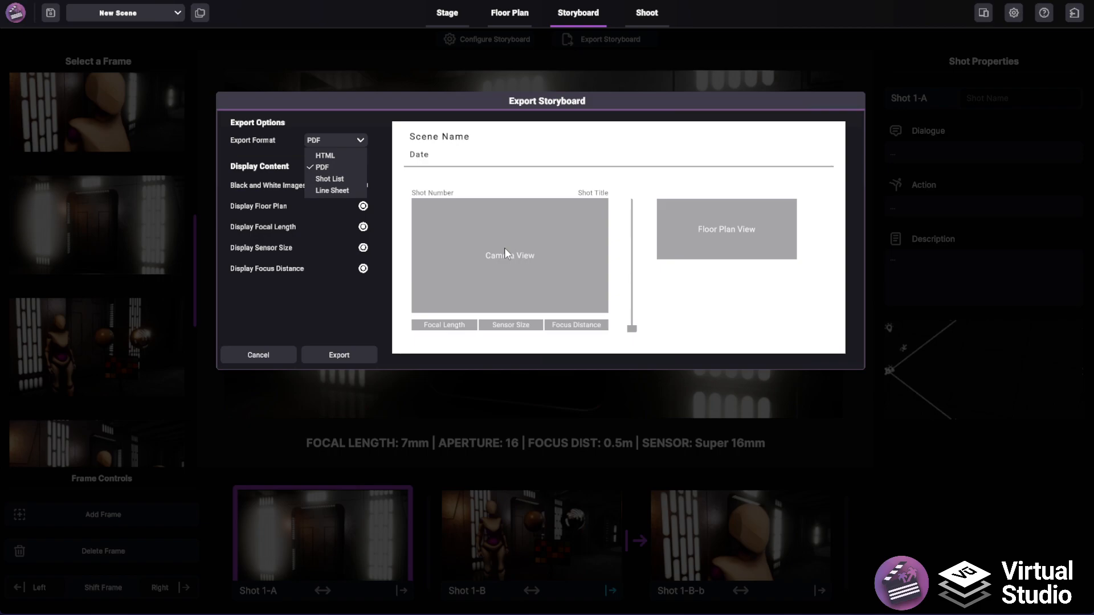
click(325, 192)
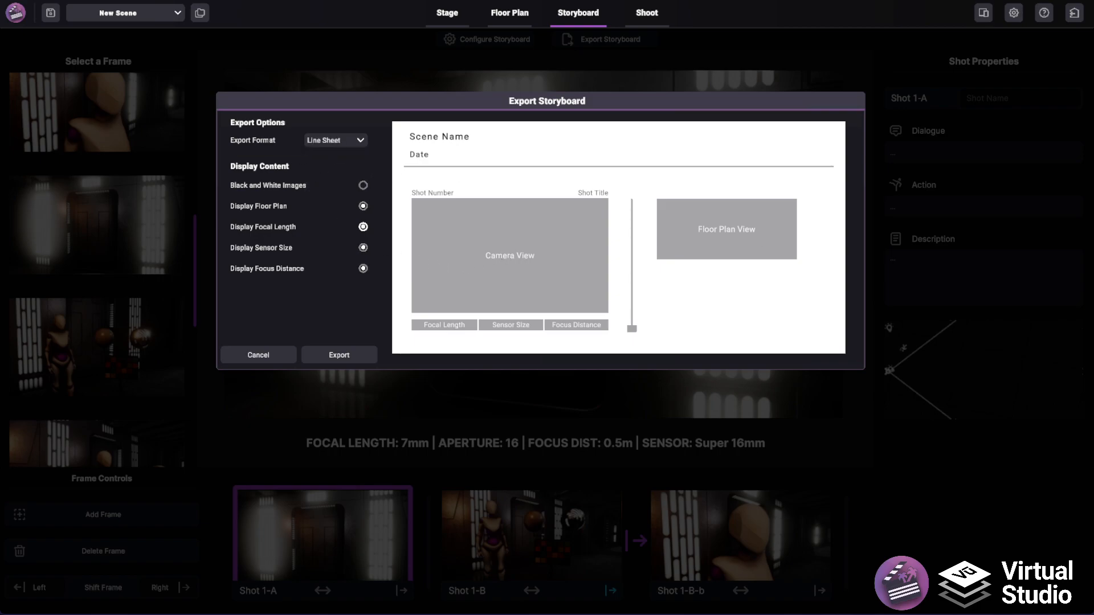
drag(561, 98, 571, 125)
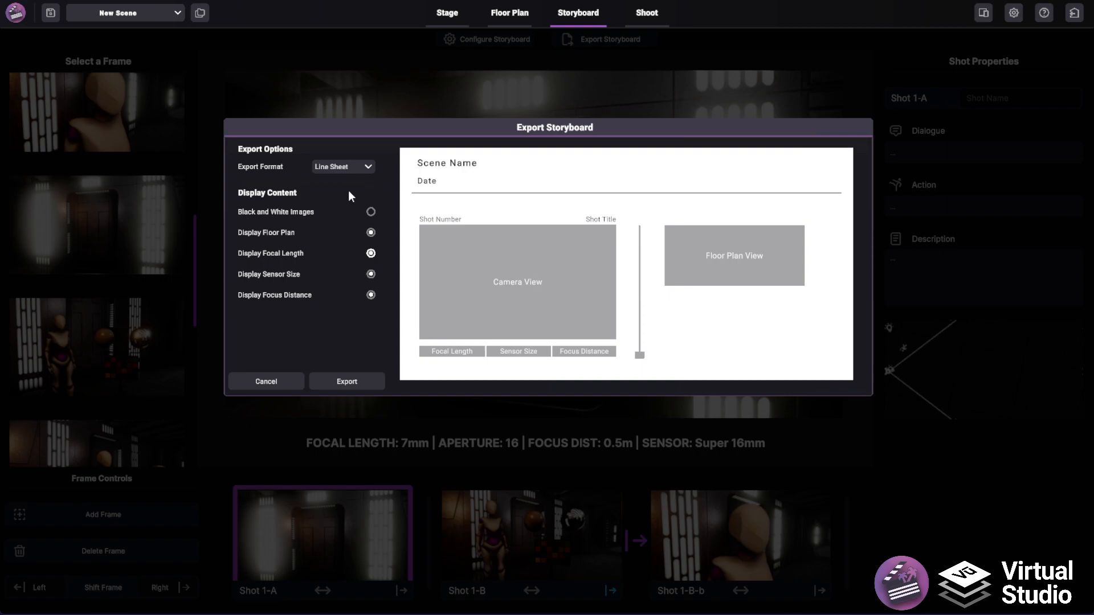
click(247, 380)
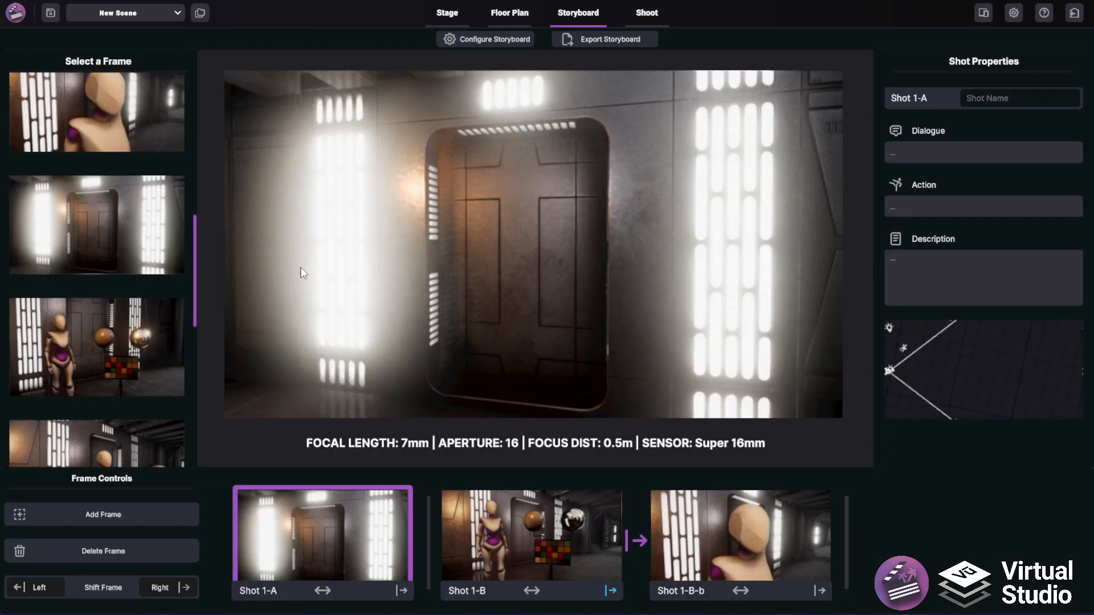
View the contents of the Demo - Star Destroyer project folder in the file browser and close it
click(194, 10)
drag(1040, 186, 471, 93)
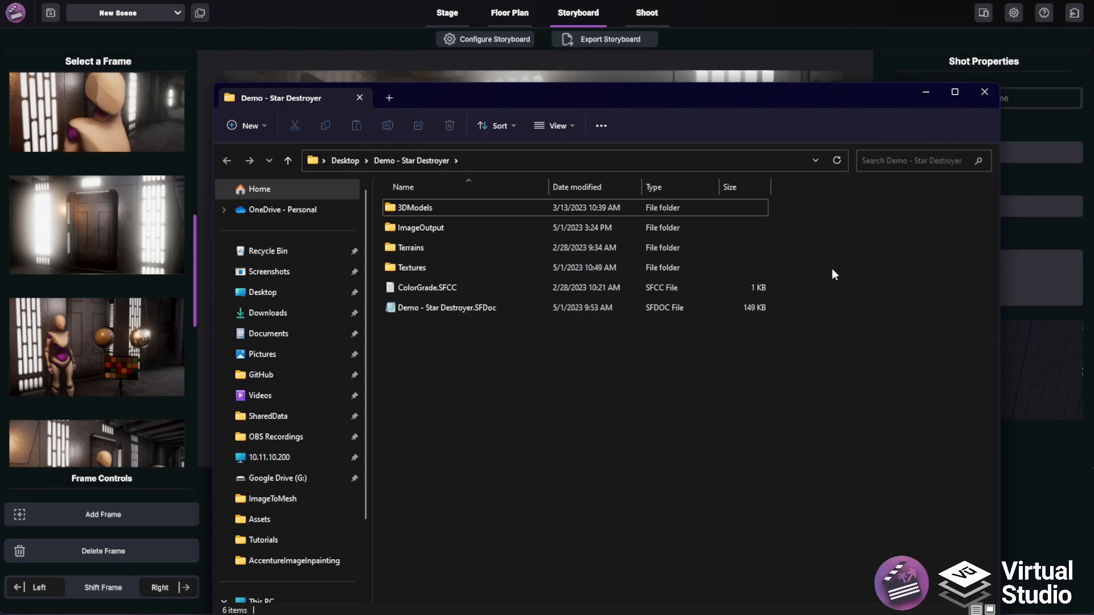
click(984, 92)
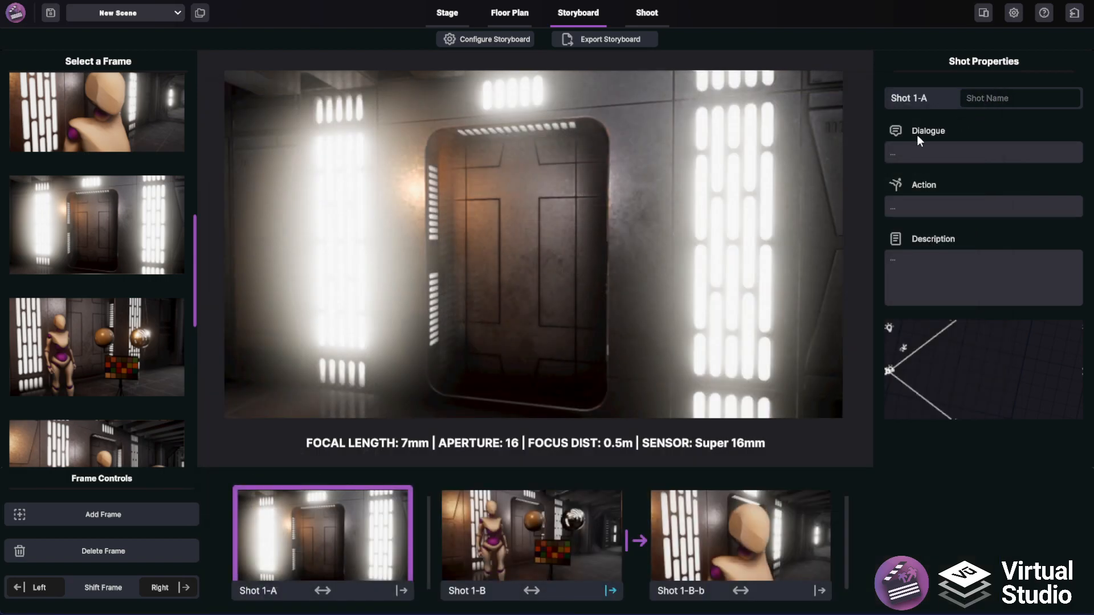